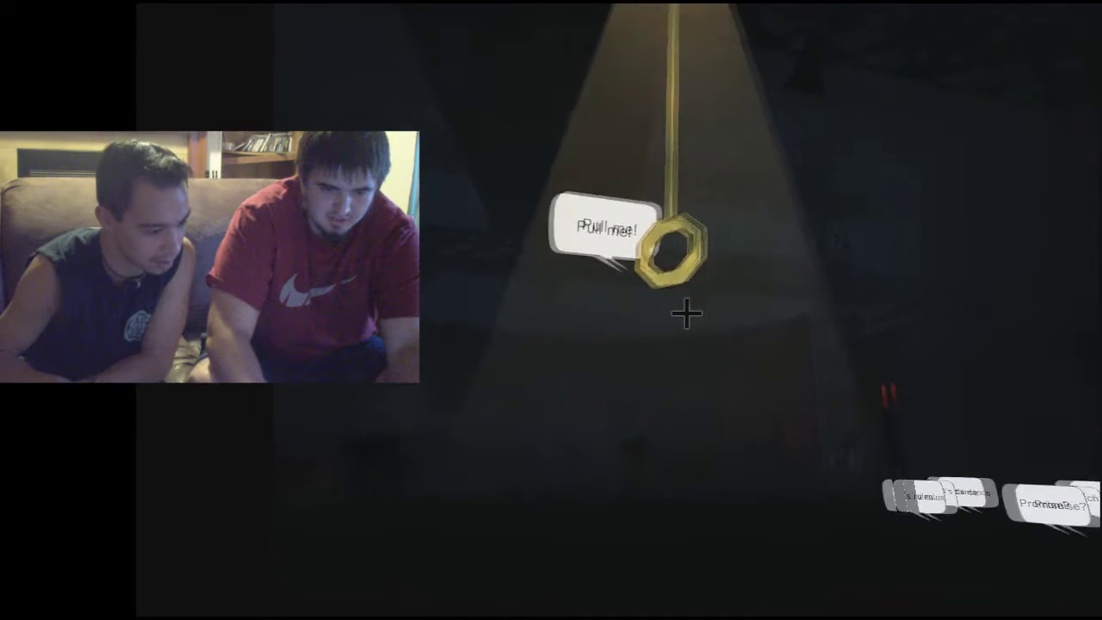
# Pull the 'Pull me!' ring down twice until the Prom Night stage lights up
pyautogui.click(686, 310)
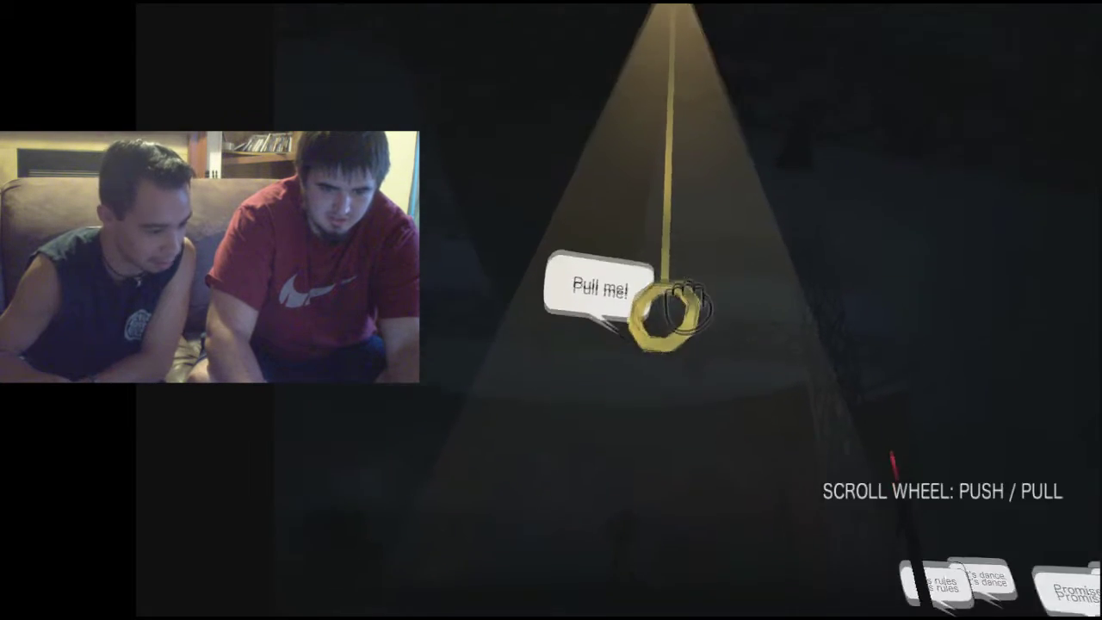
pyautogui.moveTo(686, 305); pyautogui.dragTo(686, 315)
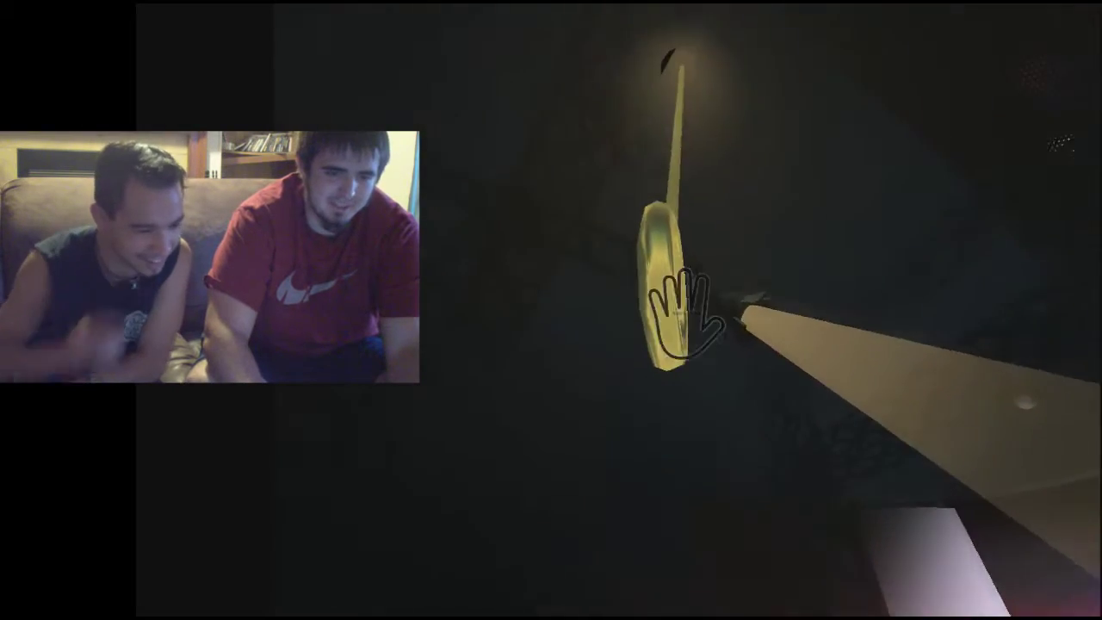
pyautogui.moveTo(685, 311); pyautogui.dragTo(686, 314)
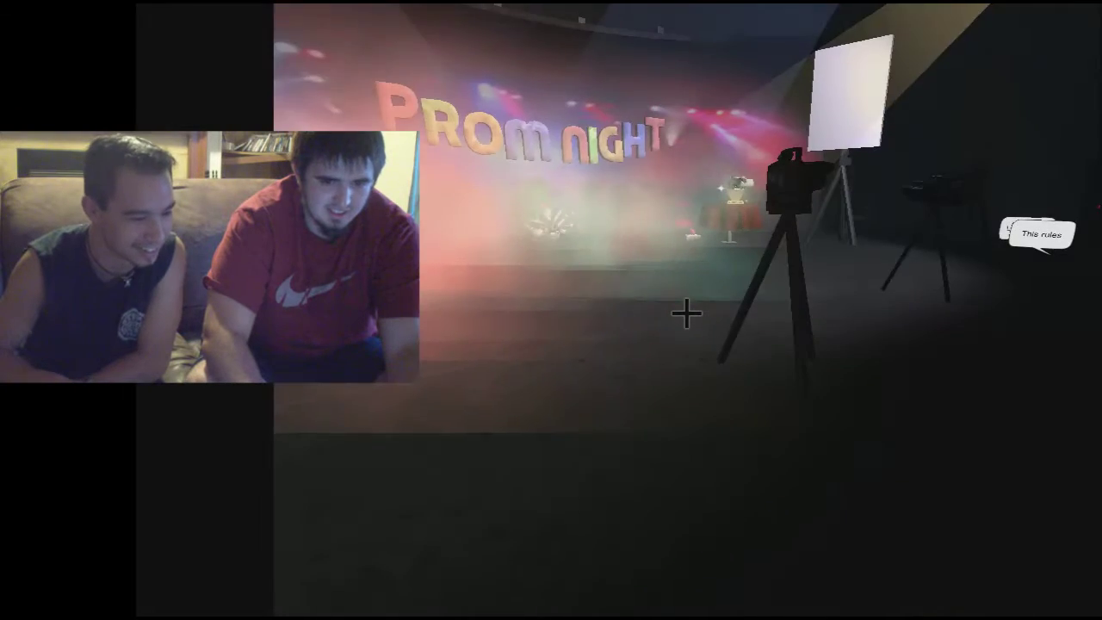
# Walk to the stage table, take the camcorder, and grab the pile of pineapples
pyautogui.press('w')
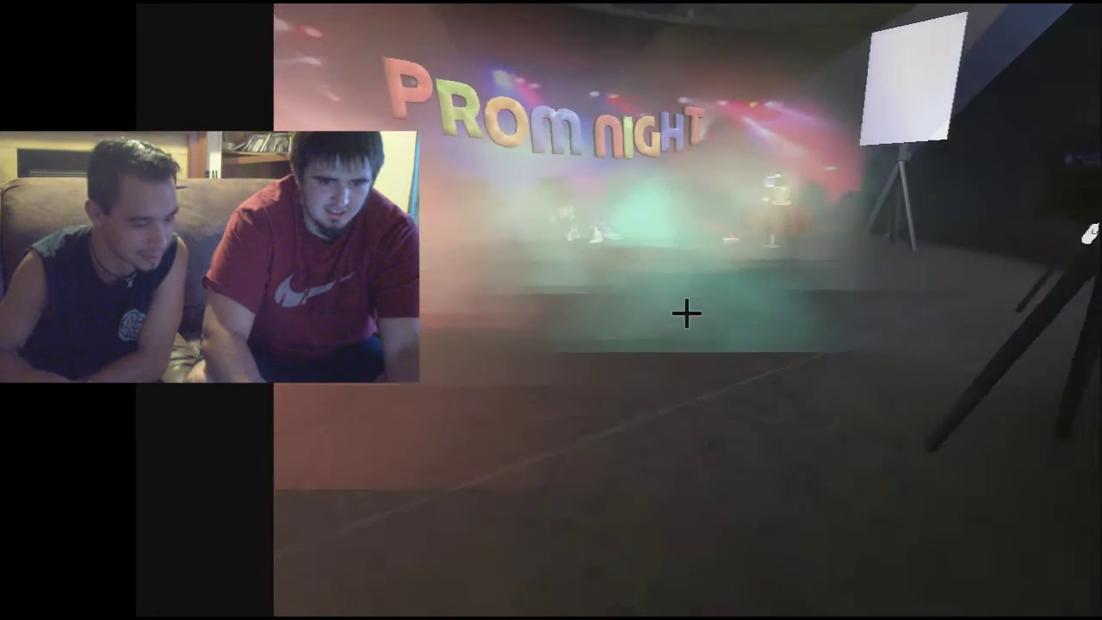
pyautogui.press('w')
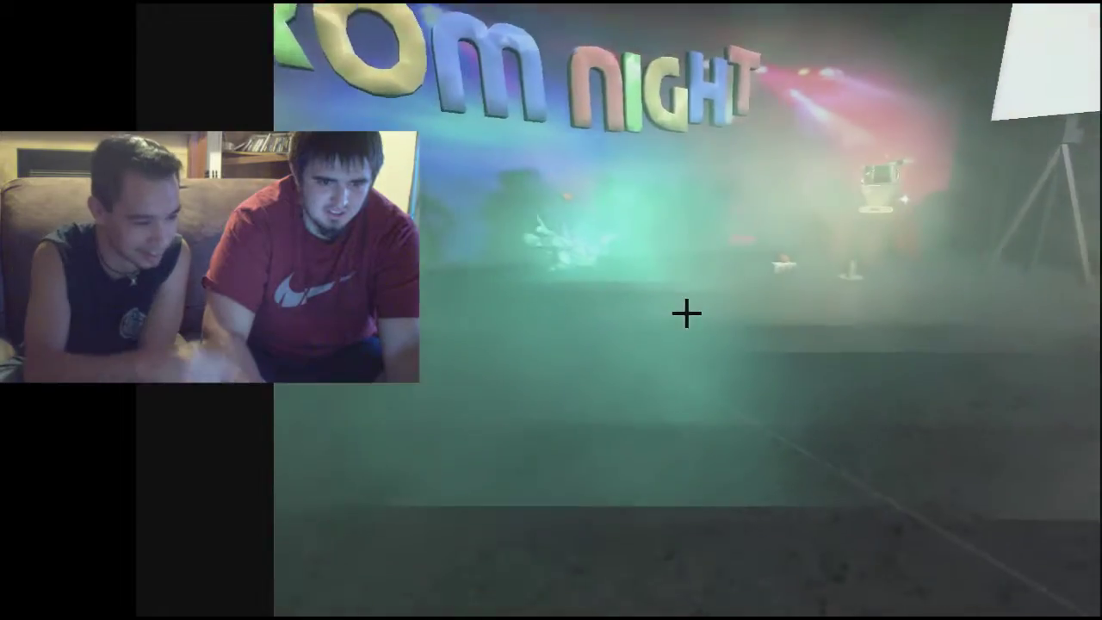
pyautogui.press('w')
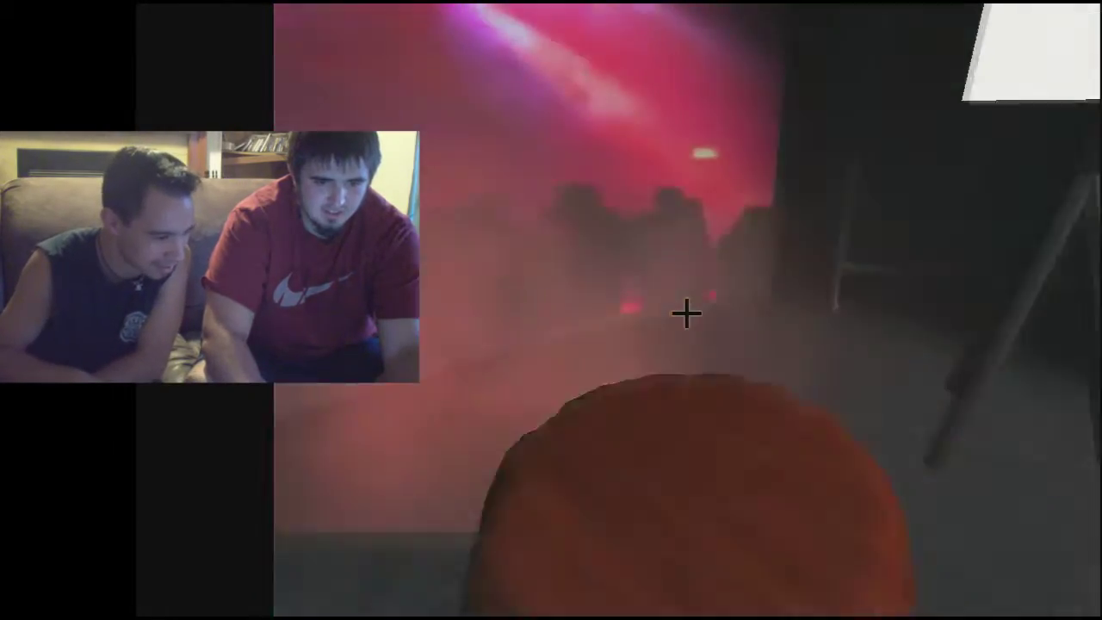
pyautogui.click(687, 313)
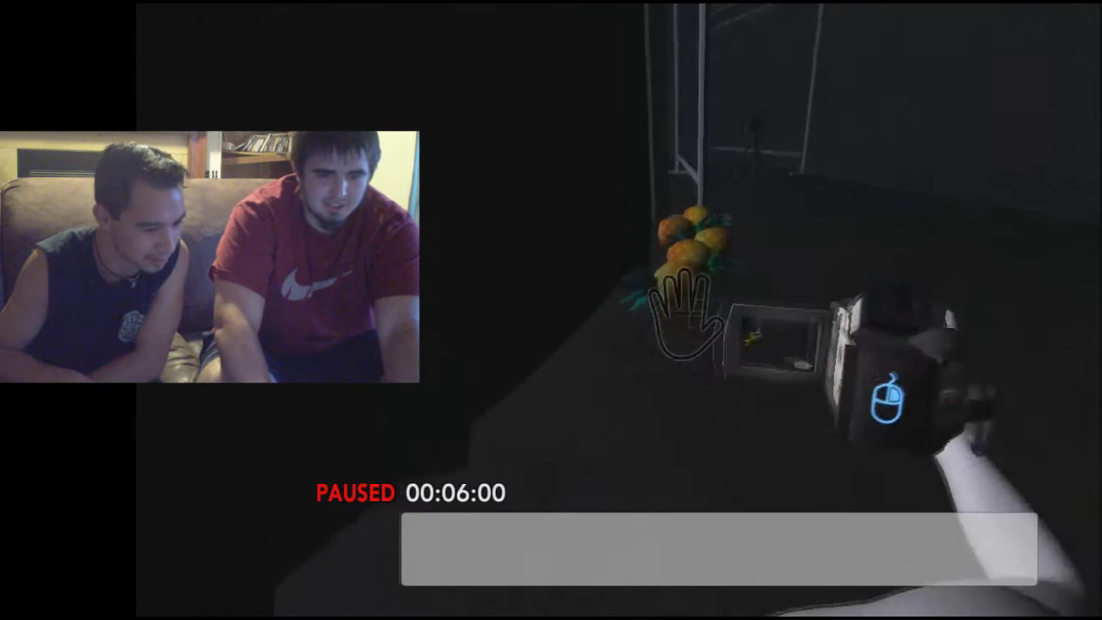
pyautogui.click(683, 308)
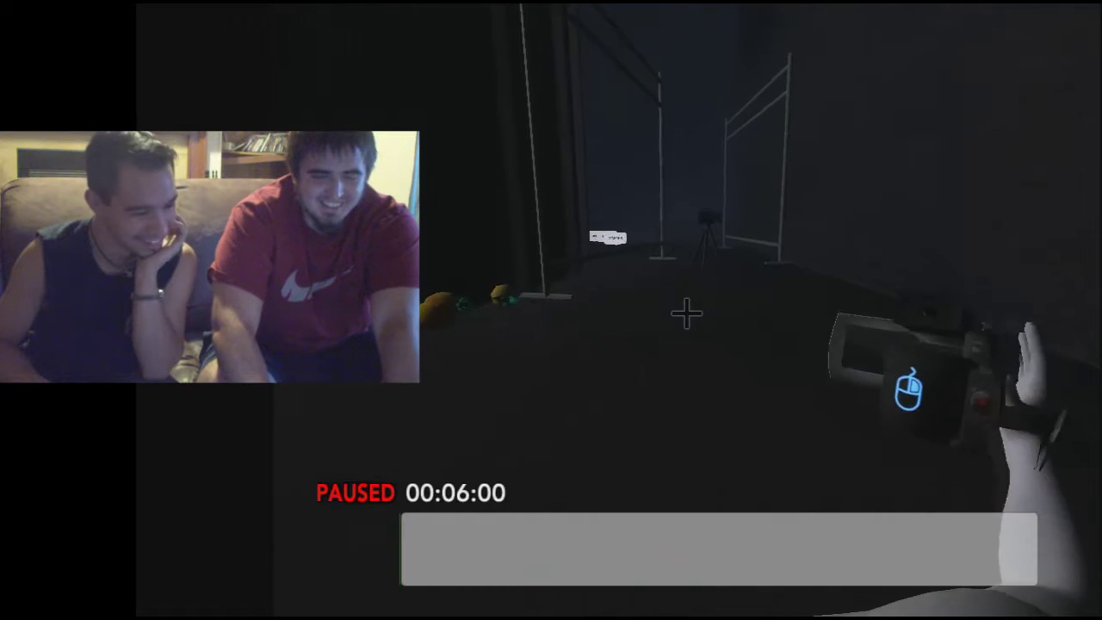
# Walk down the dark corridor to the MASTER speech bubble, then capture and grab it
pyautogui.press('w')
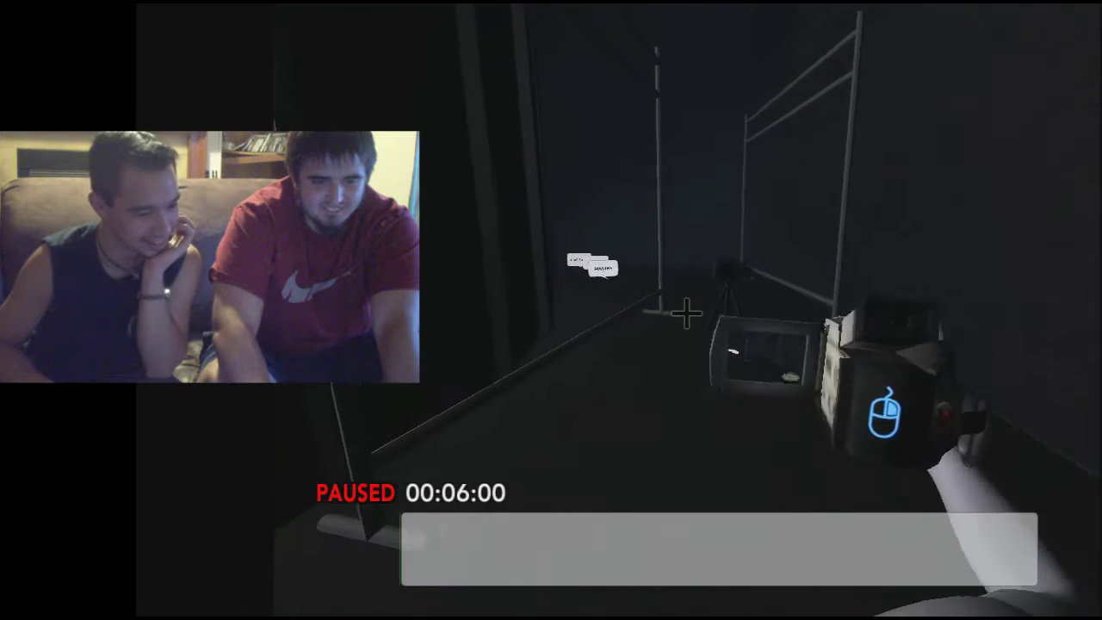
pyautogui.press('w')
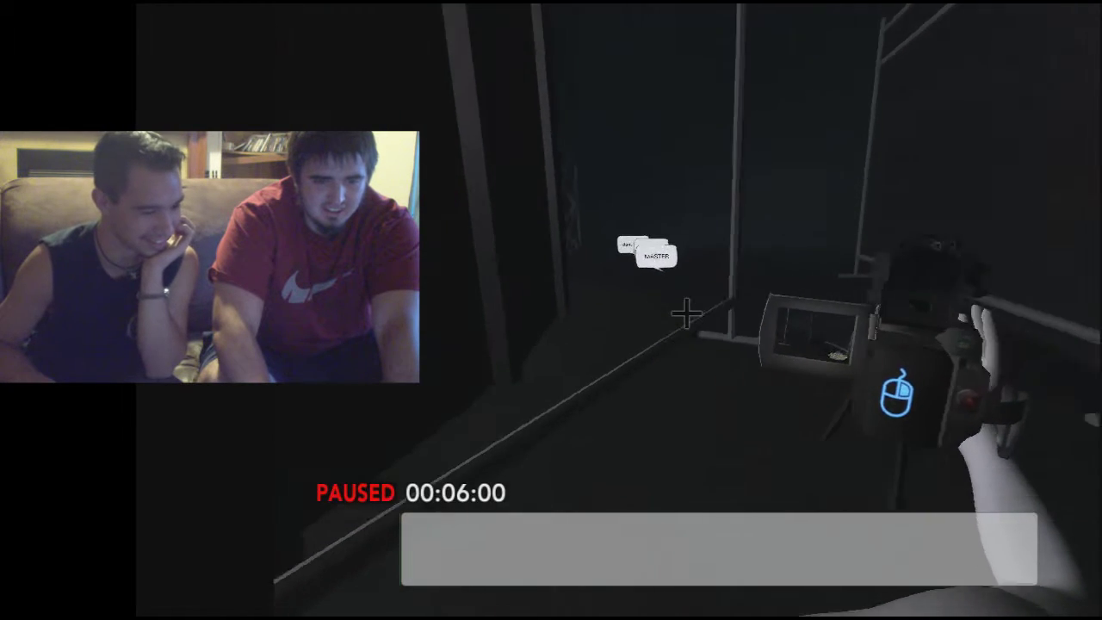
pyautogui.press('w')
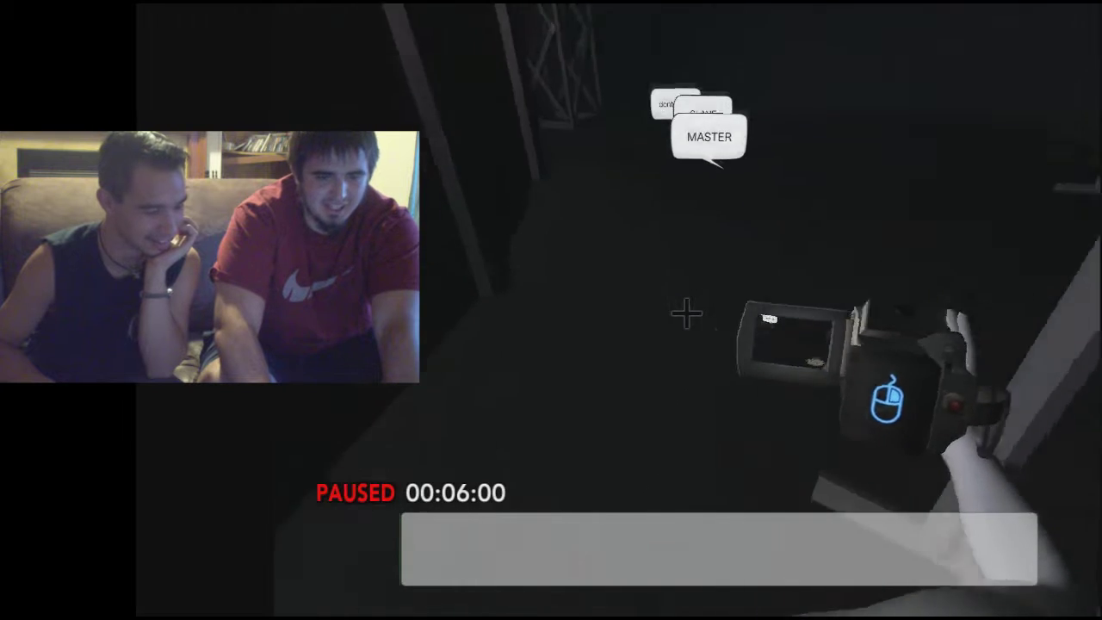
pyautogui.press('w')
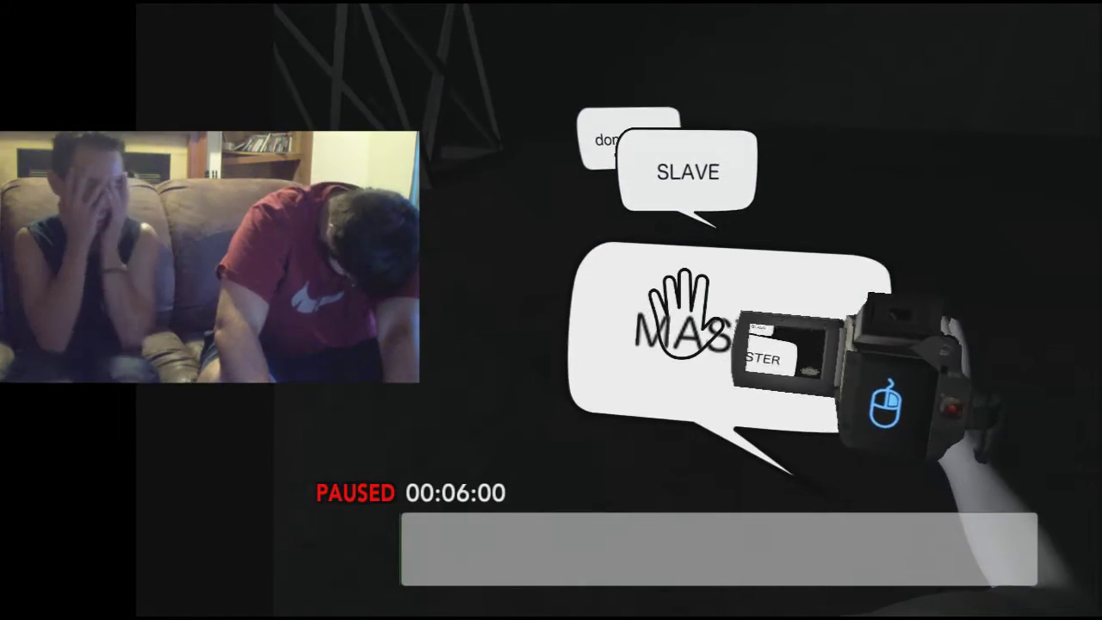
pyautogui.click(680, 314)
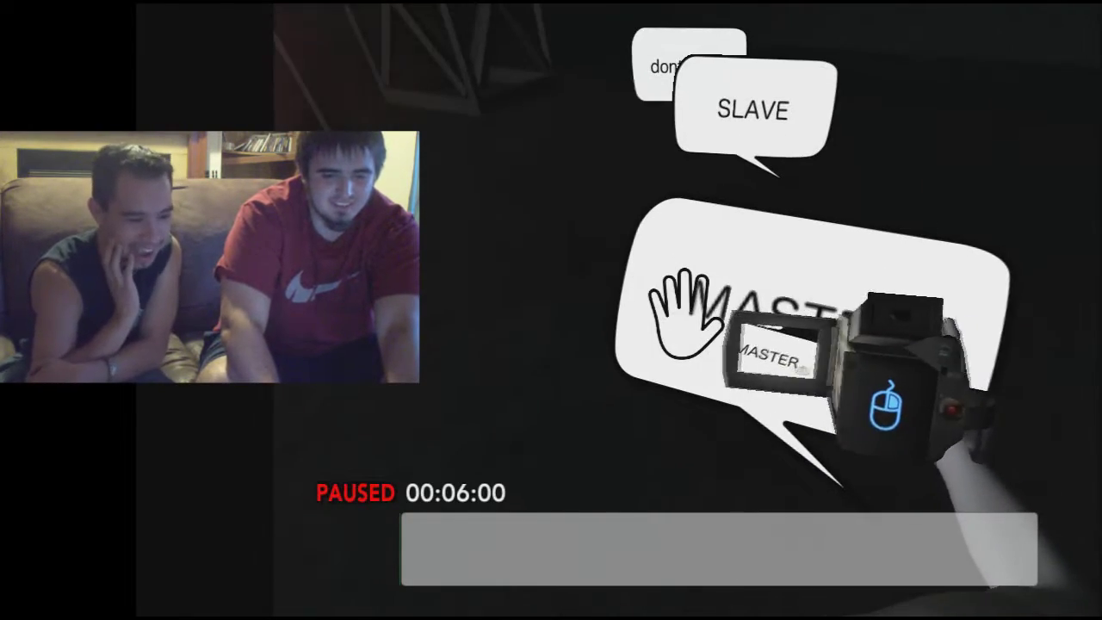
pyautogui.click(681, 314)
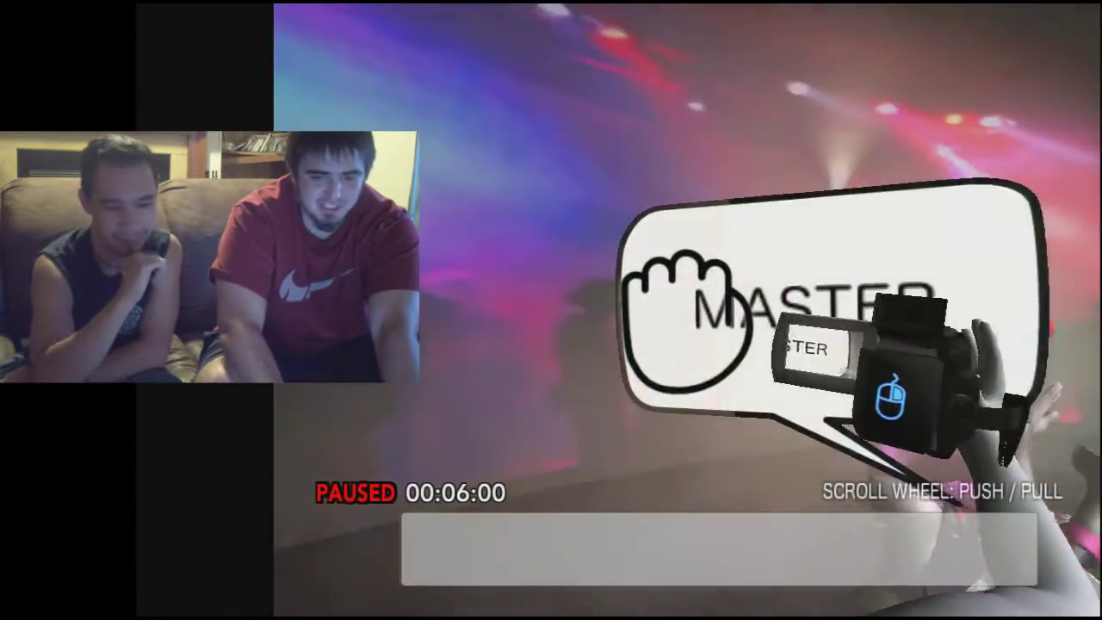
# Release the MASTER bubble into the prom scene and stop recording the shot
pyautogui.click(686, 313)
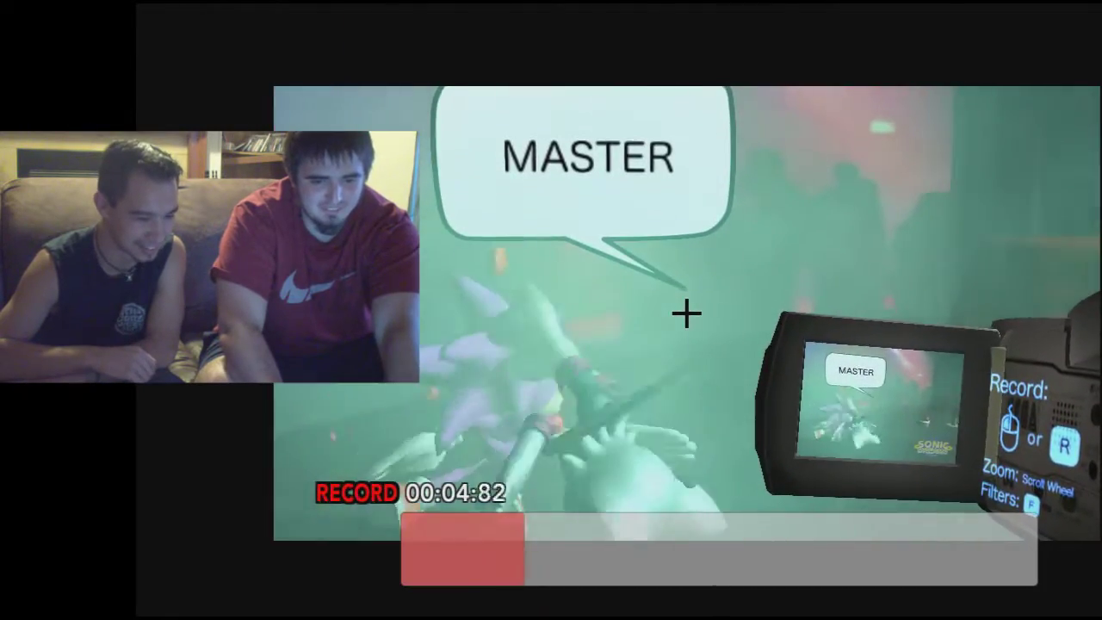
pyautogui.click(687, 313)
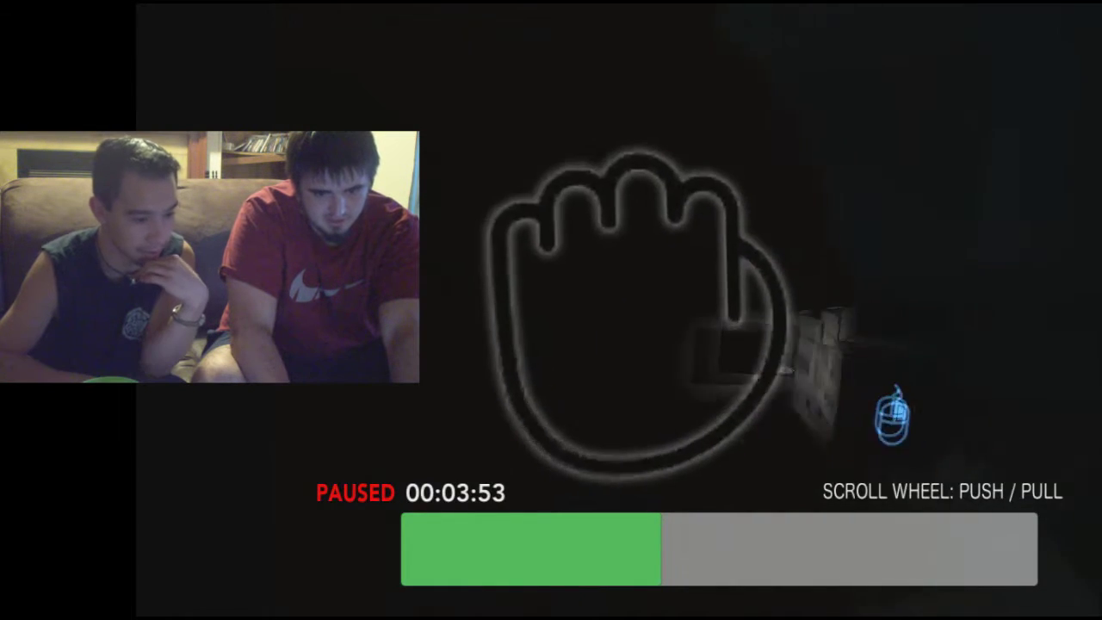
# Lower the held object across the dark floor
pyautogui.moveTo(637, 315)
pyautogui.mouseDown()
pyautogui.moveTo(633, 357)
pyautogui.moveTo(714, 290)
pyautogui.moveTo(664, 316)
pyautogui.moveTo(664, 258)
pyautogui.moveTo(662, 300)
pyautogui.mouseUp()
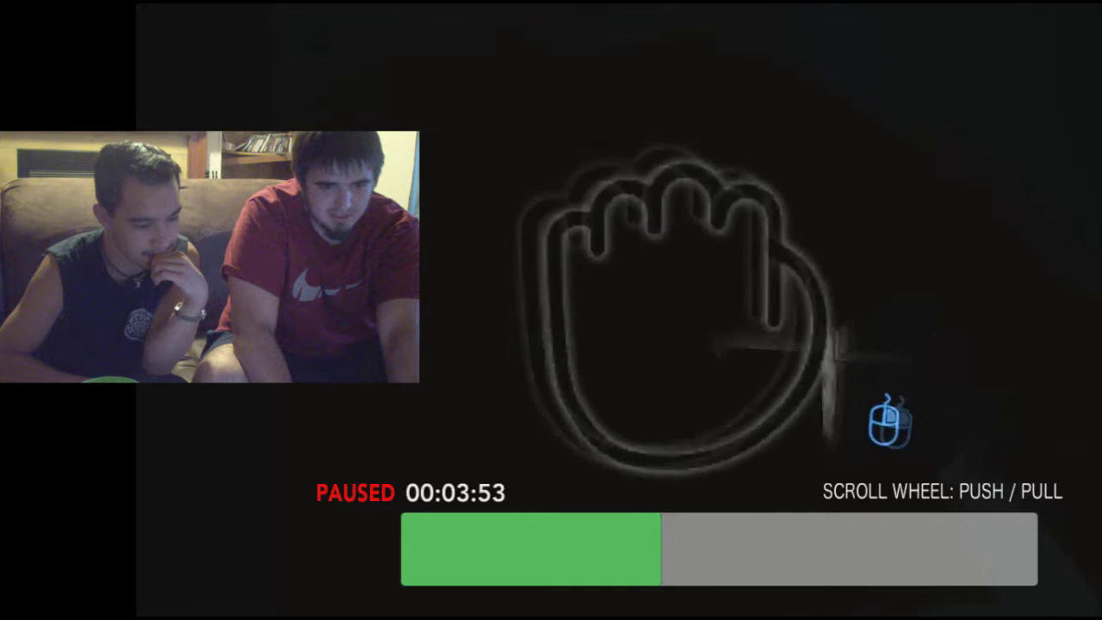
# Bring the held box left and closer, then drop it
pyautogui.moveTo(672, 310); pyautogui.dragTo(686, 315)
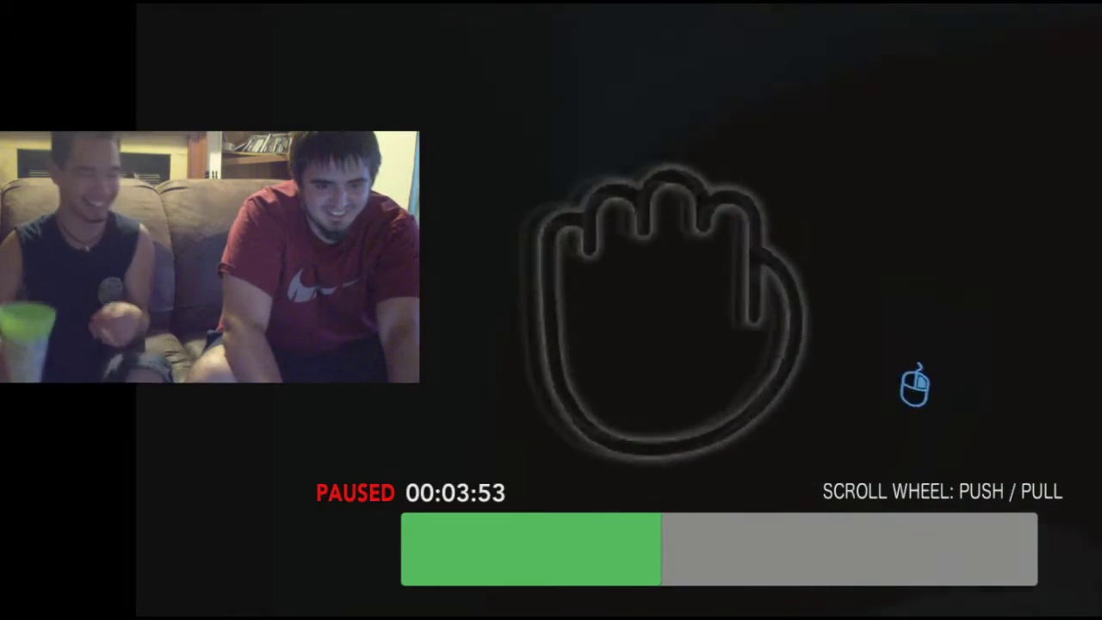
pyautogui.click(686, 327)
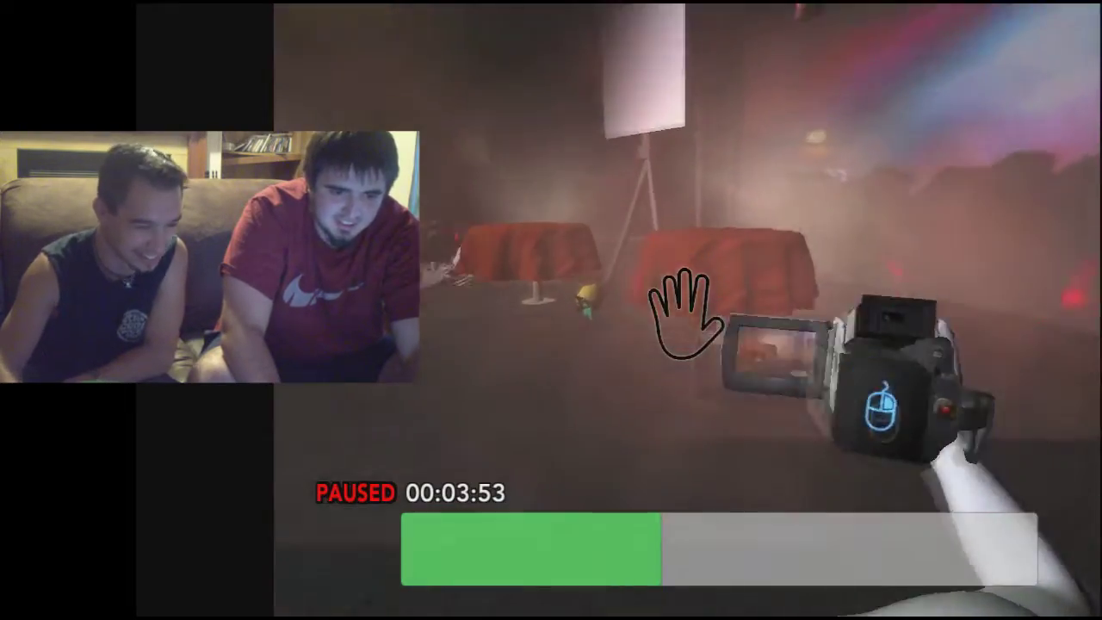
# Grab an item by the red table, turn toward the lit cabinet panel, and head for the camcorder box
pyautogui.click(684, 314)
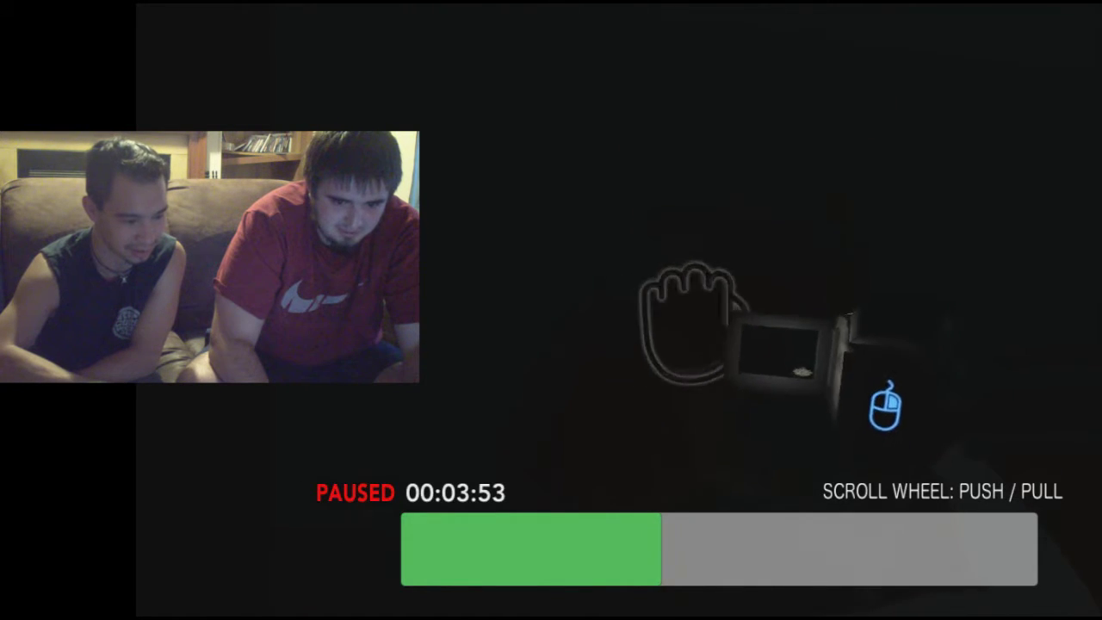
pyautogui.moveTo(715, 323); pyautogui.dragTo(659, 336)
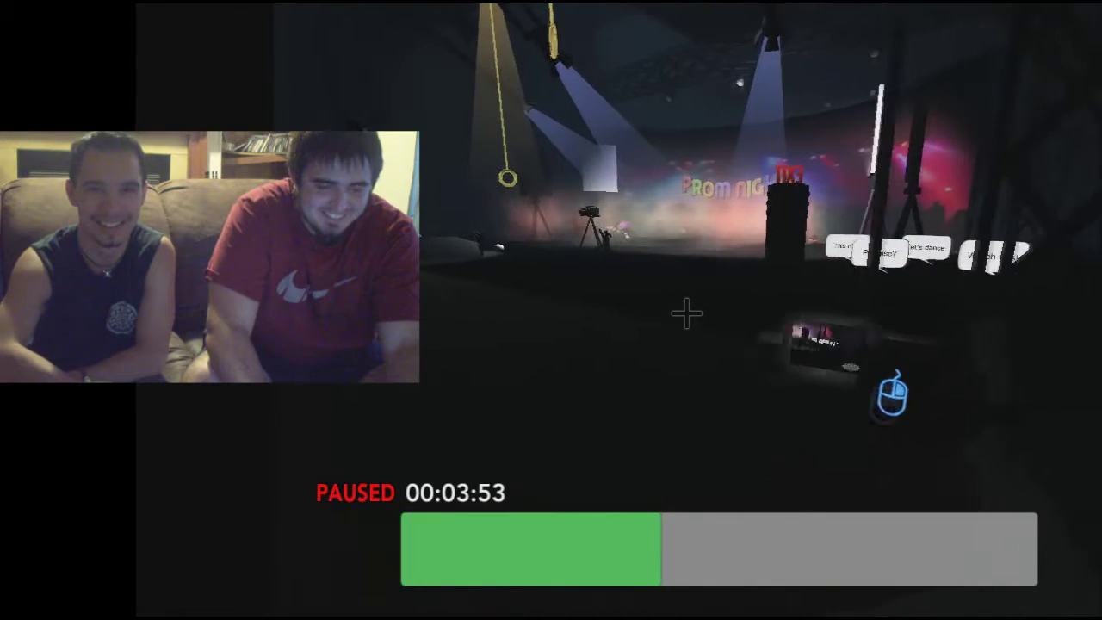
pyautogui.press('w')
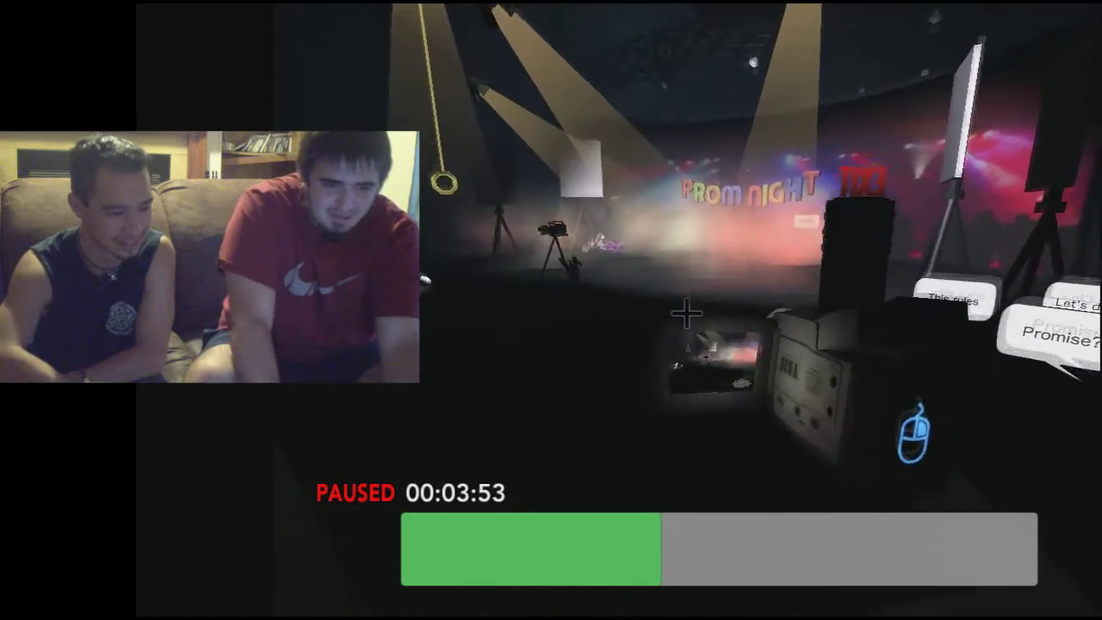
# Keep walking past the camcorder box until the Prom Night stage is head-on
pyautogui.press('w')
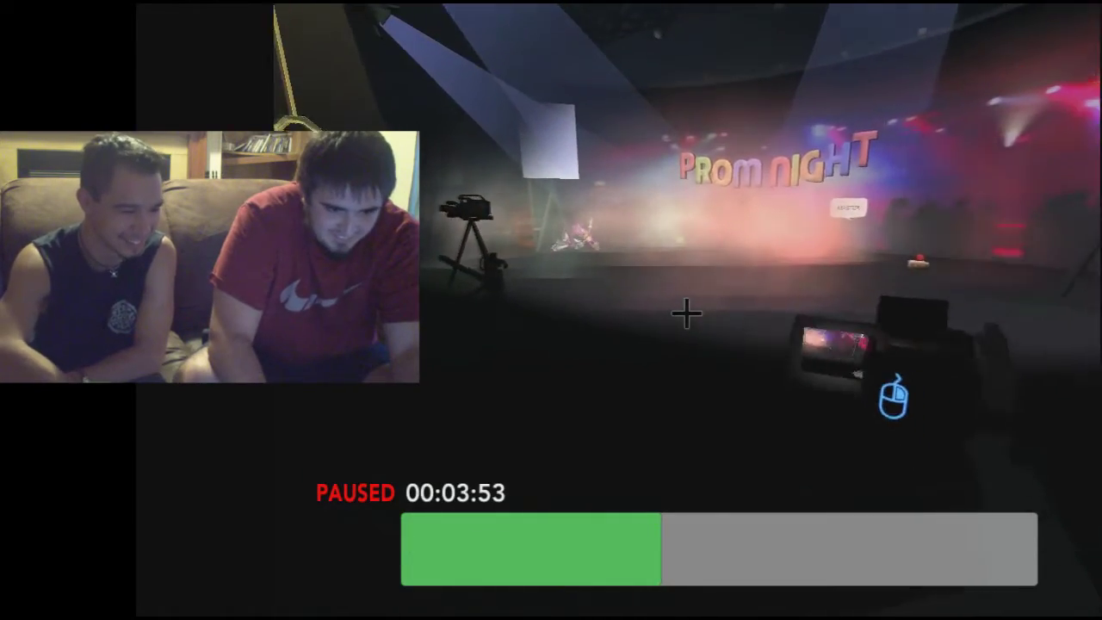